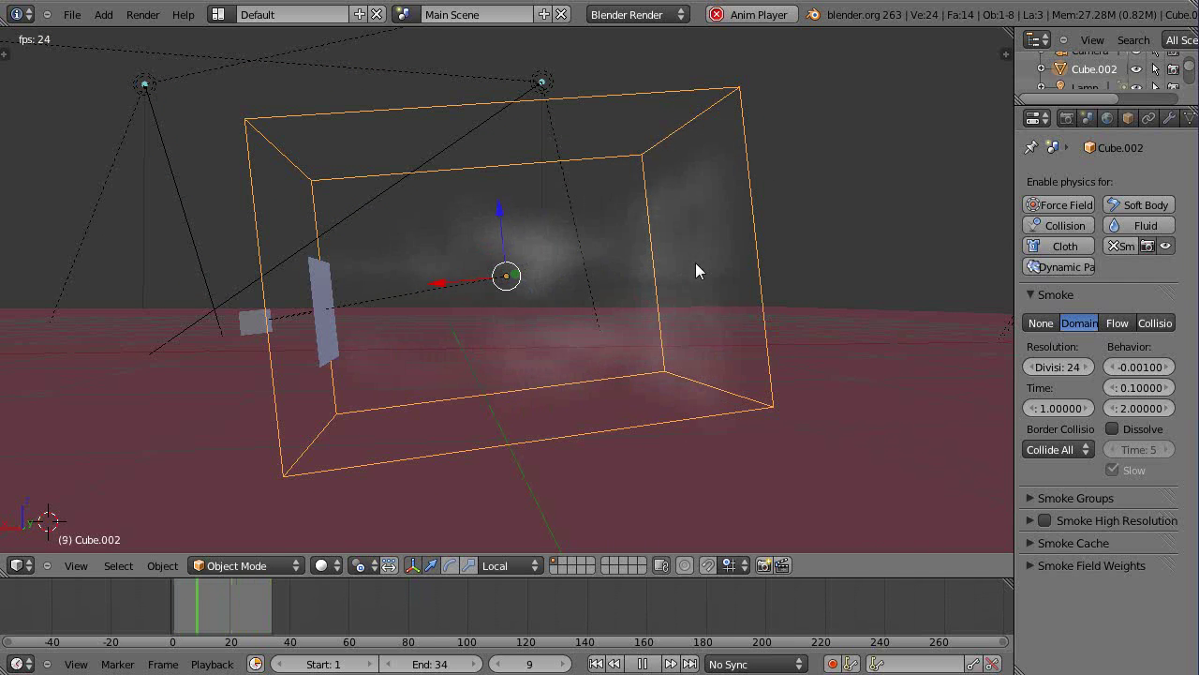
Select the thin Plane.002 emitter and widen the Properties editor to show its particle settings
right_click(319, 283)
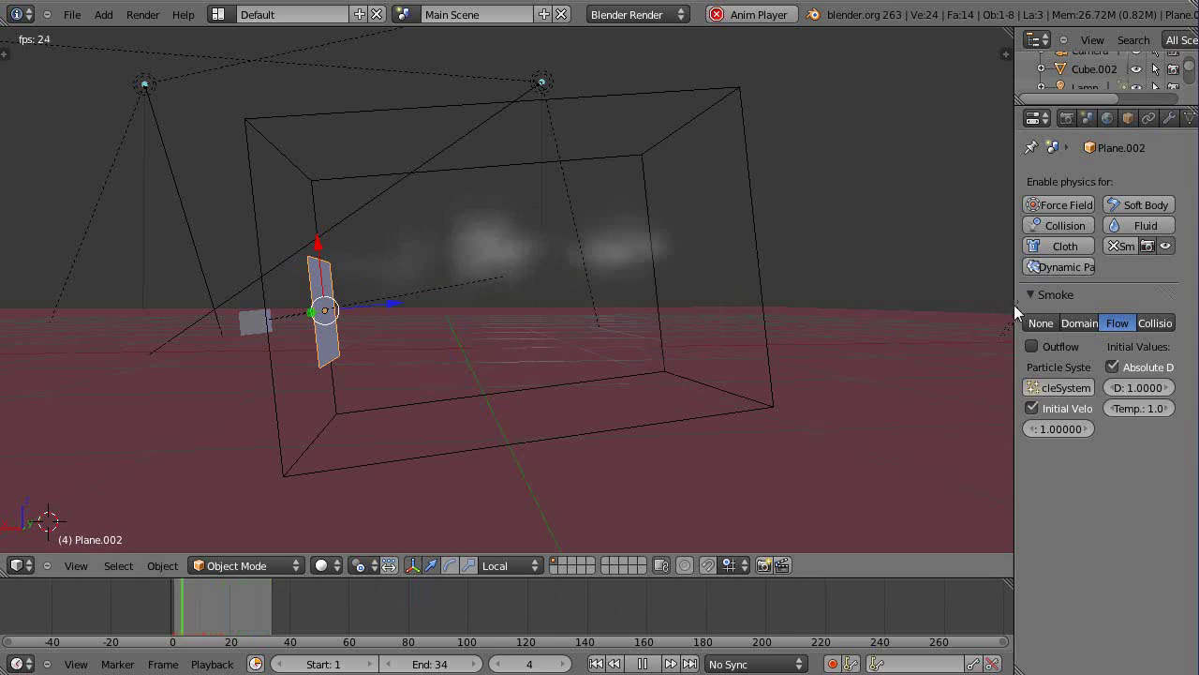
left_click_drag(1016, 306, 944, 303)
left_click(1186, 118)
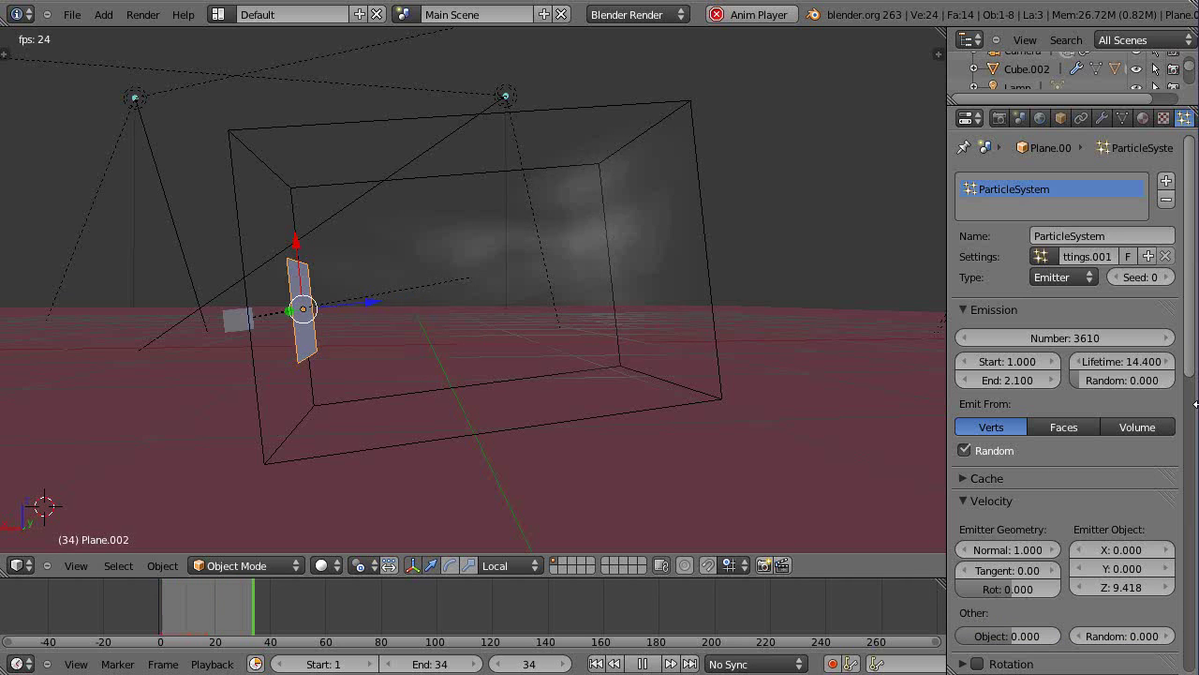
left_click_drag(1187, 342, 1195, 427)
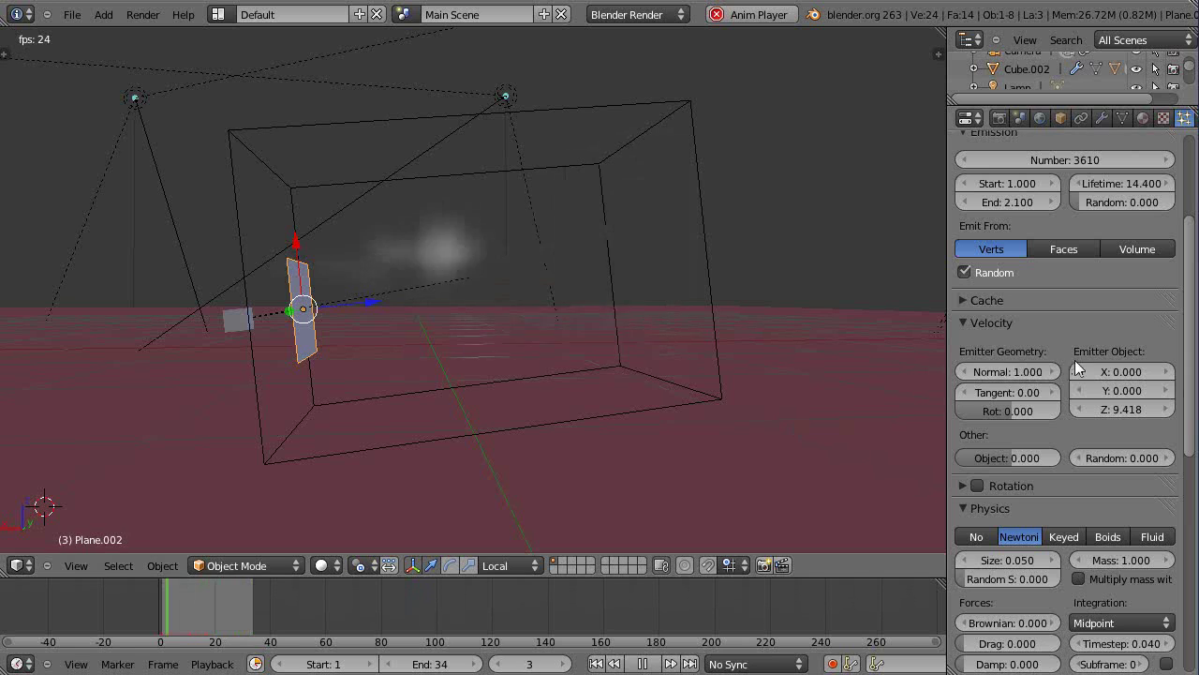
left_click_drag(1188, 415, 1188, 288)
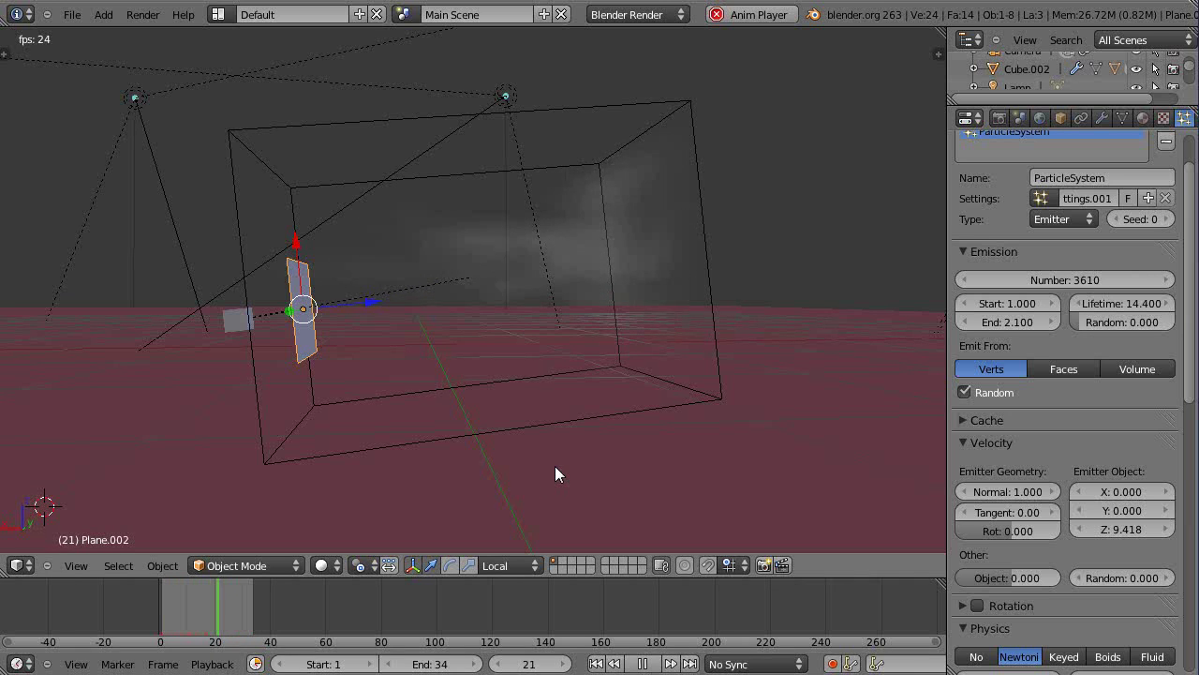
middle_click_drag(555, 471, 555, 471)
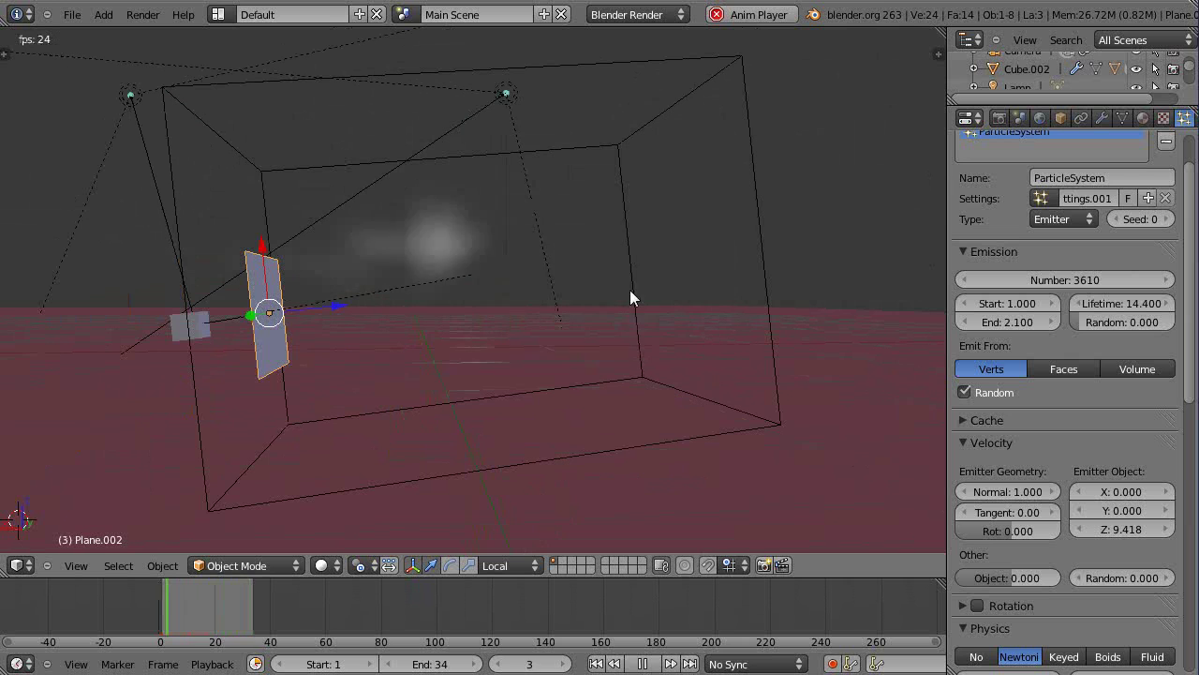
Give domain Cube.002 a new Volume material with Density 0
right_click(739, 434)
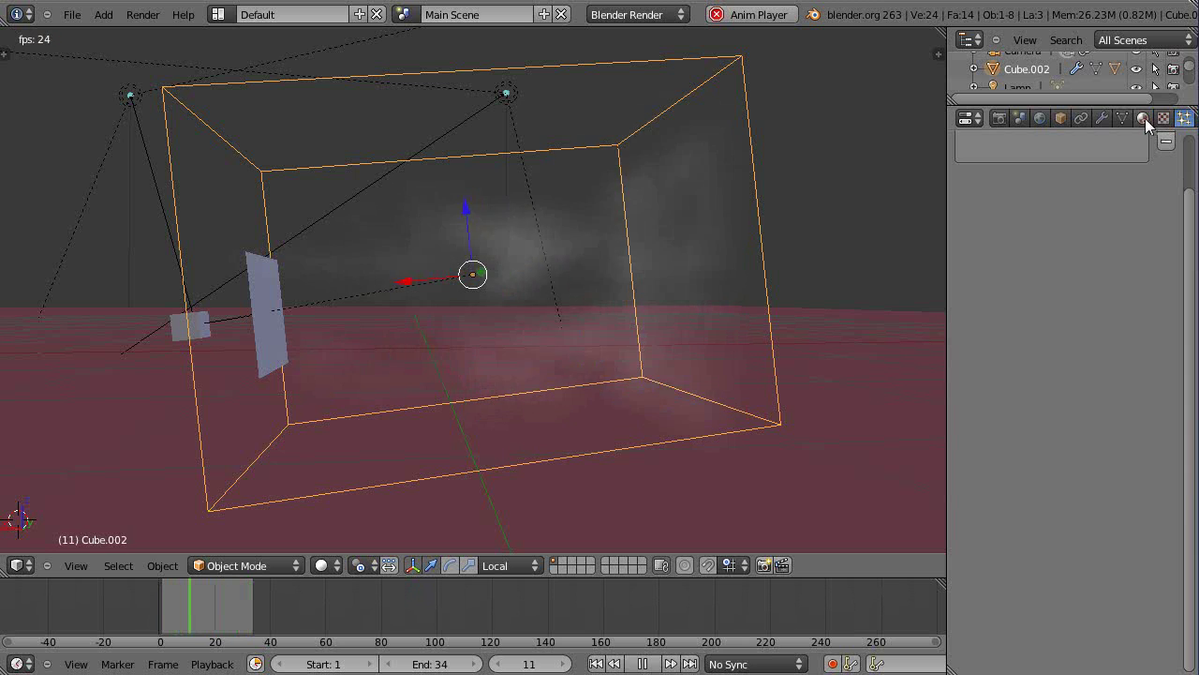
left_click(1144, 119)
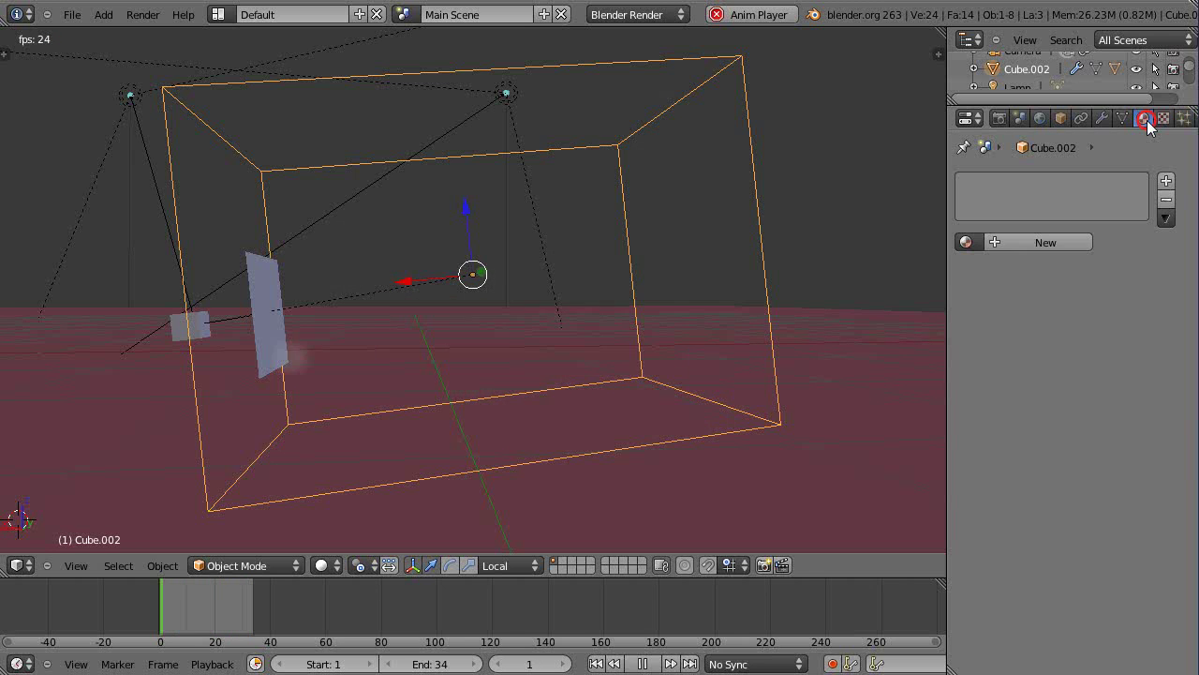
left_click(1037, 243)
left_click(1086, 266)
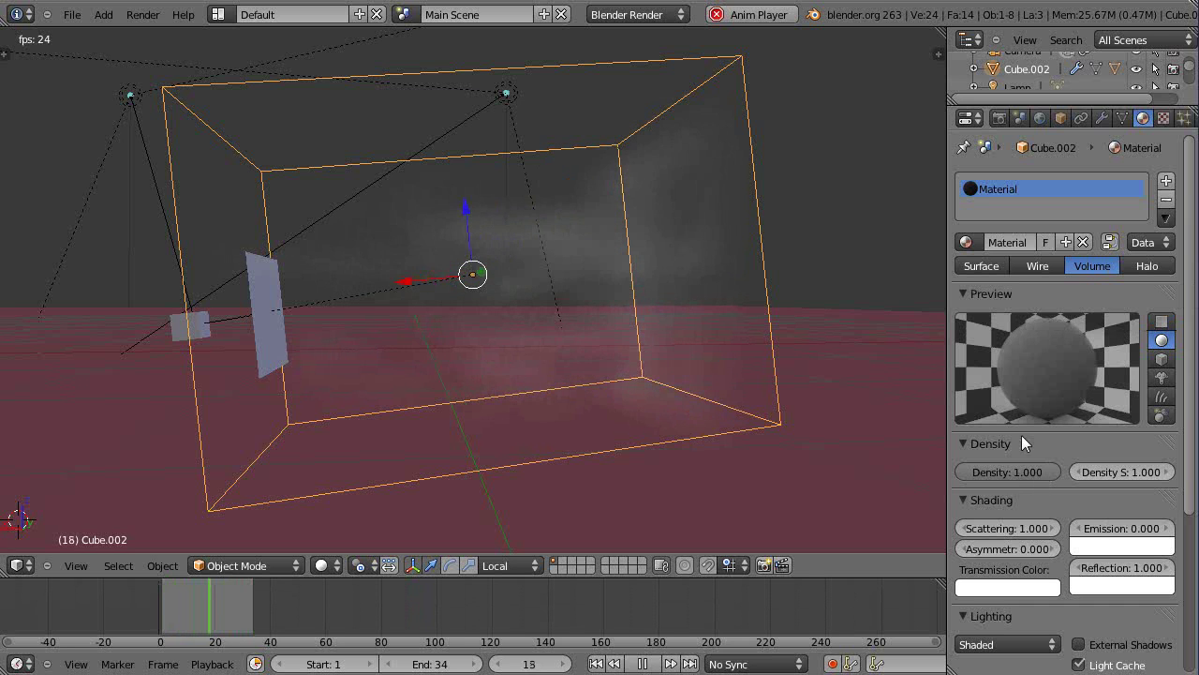
left_click_drag(1029, 470, 918, 485)
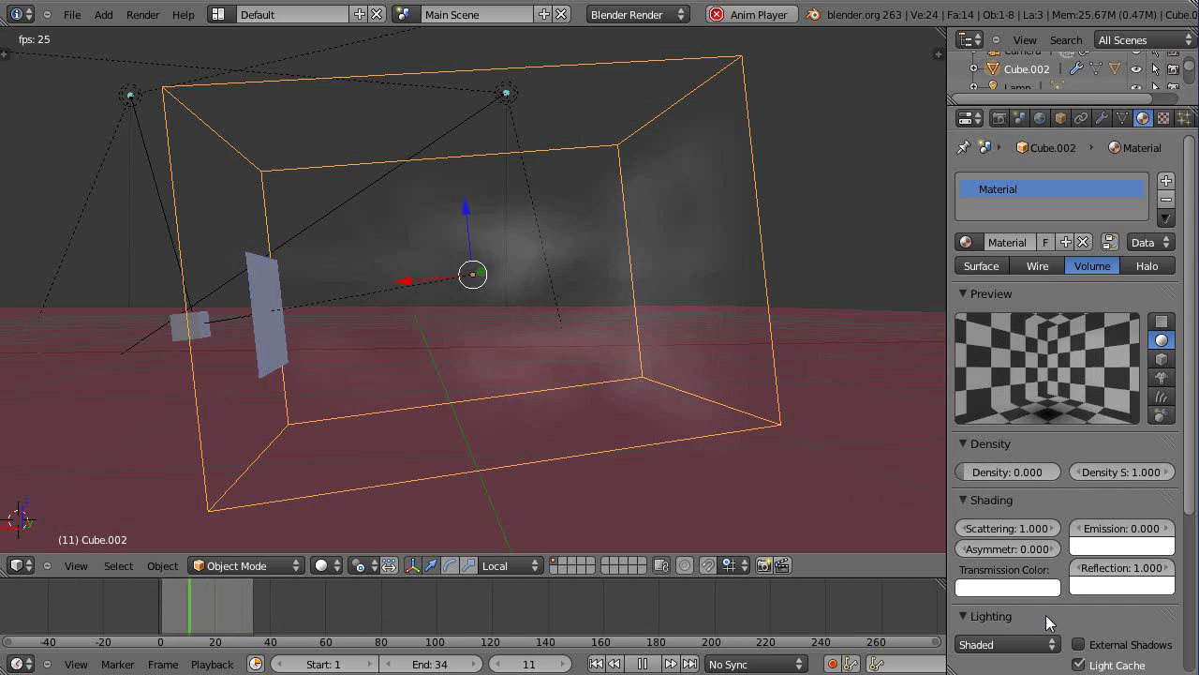
scroll(1046, 615, "down", 3)
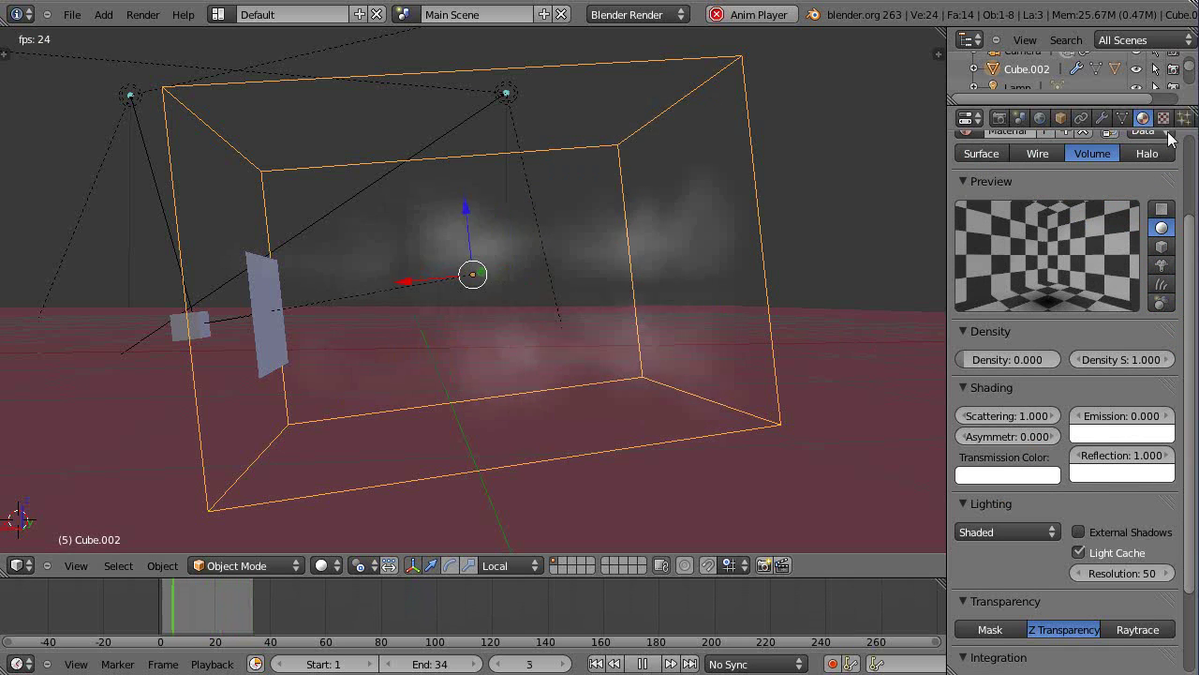
Add a new Voxel Data texture to the domain material
left_click(1162, 118)
left_click(1038, 312)
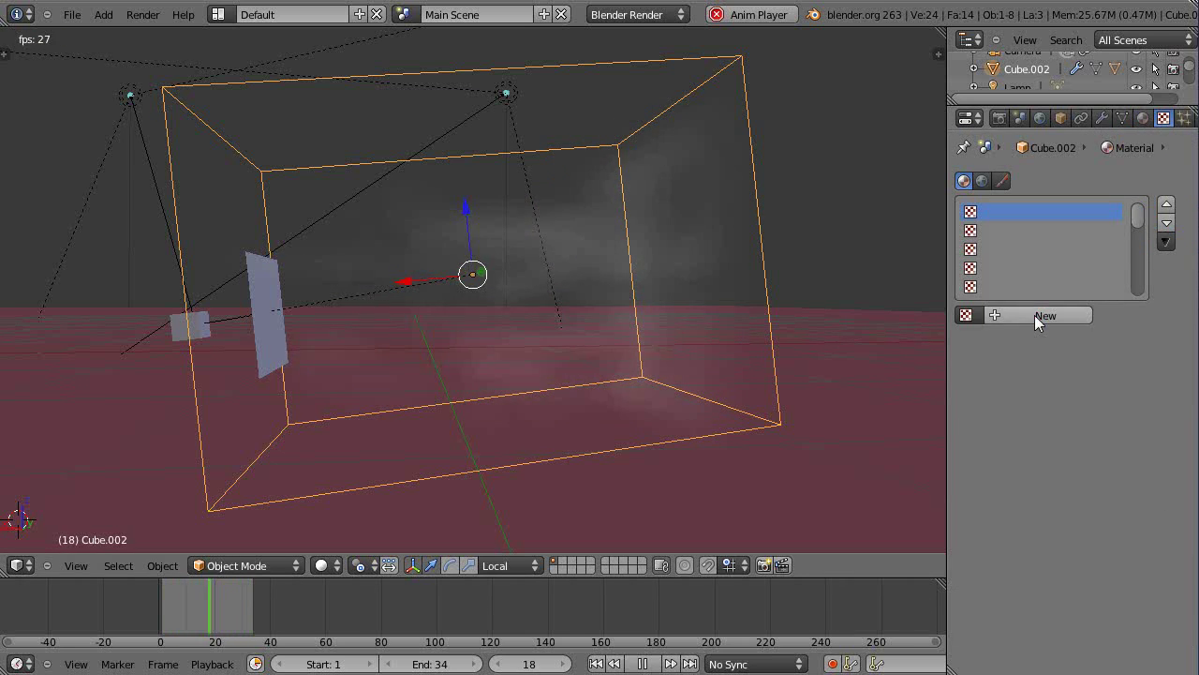
left_click(1039, 339)
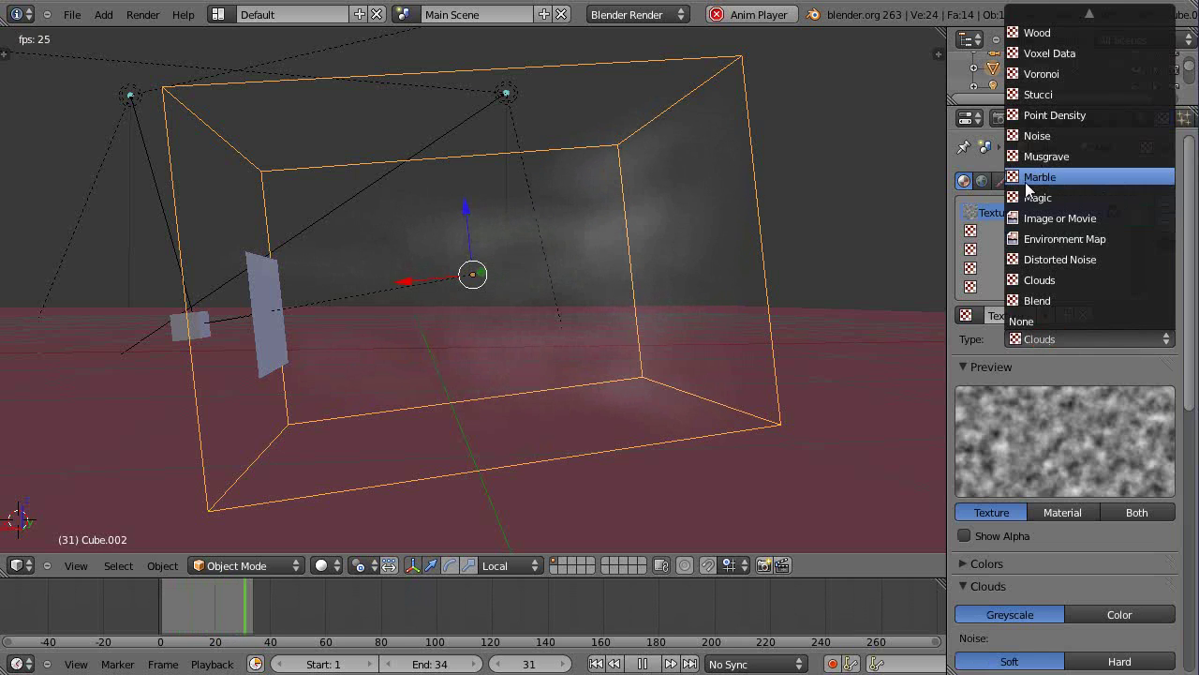
left_click(1019, 348)
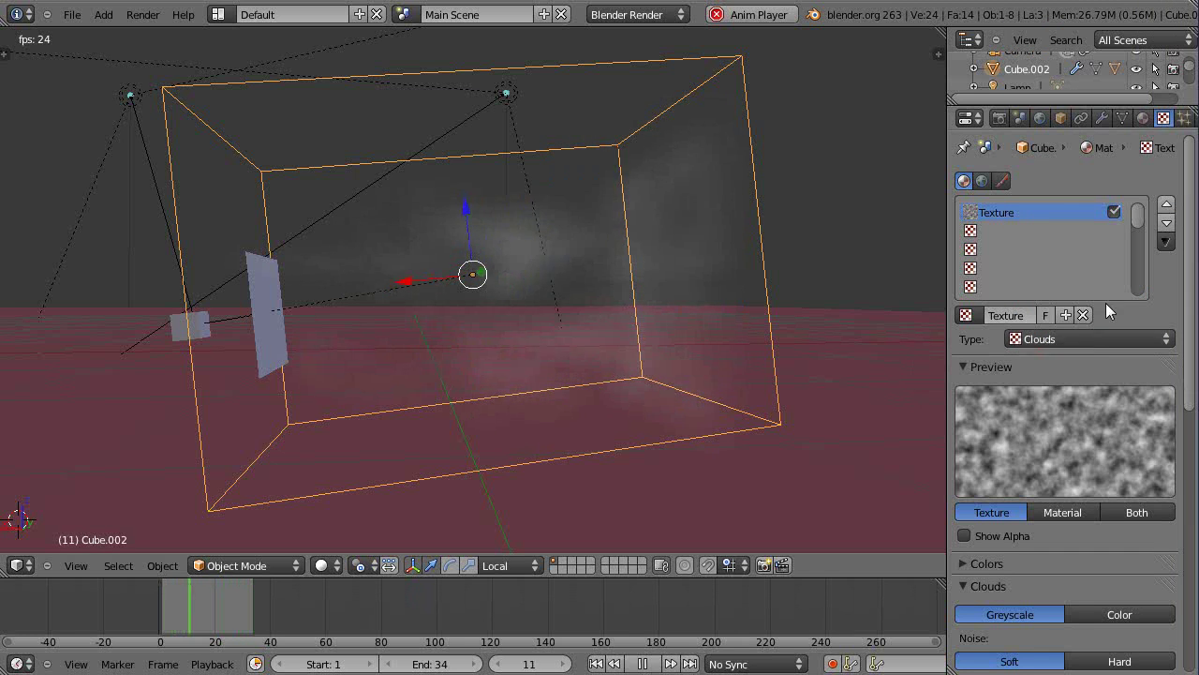
left_click(1096, 339)
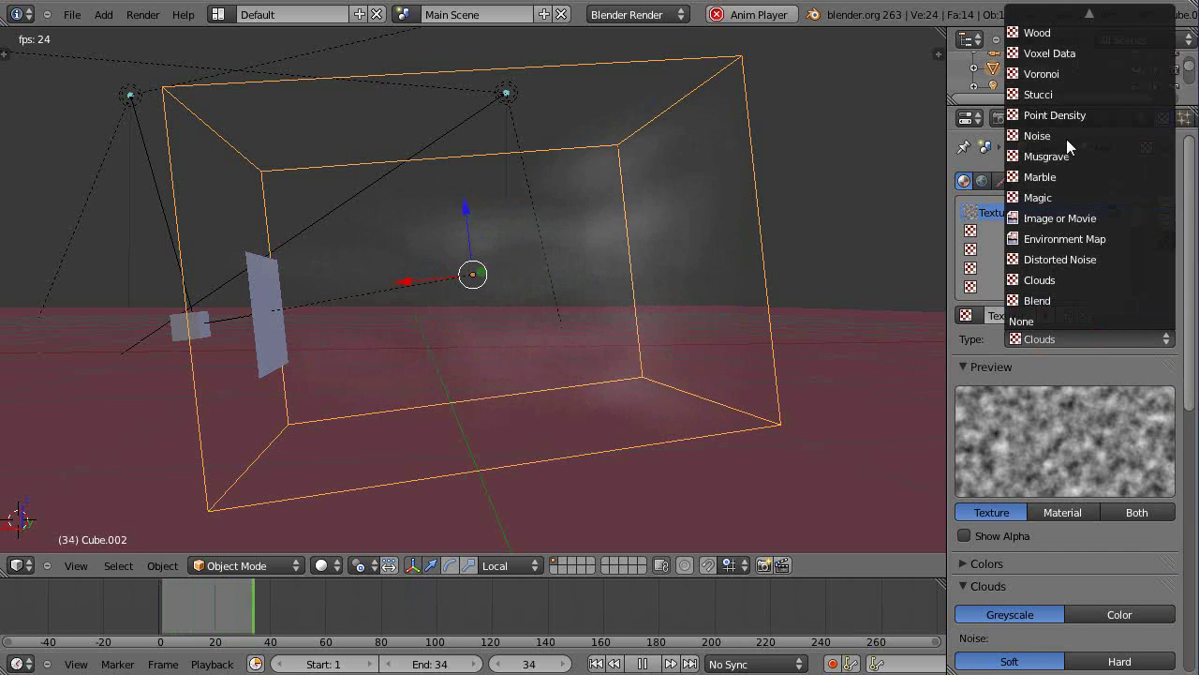
left_click(1055, 56)
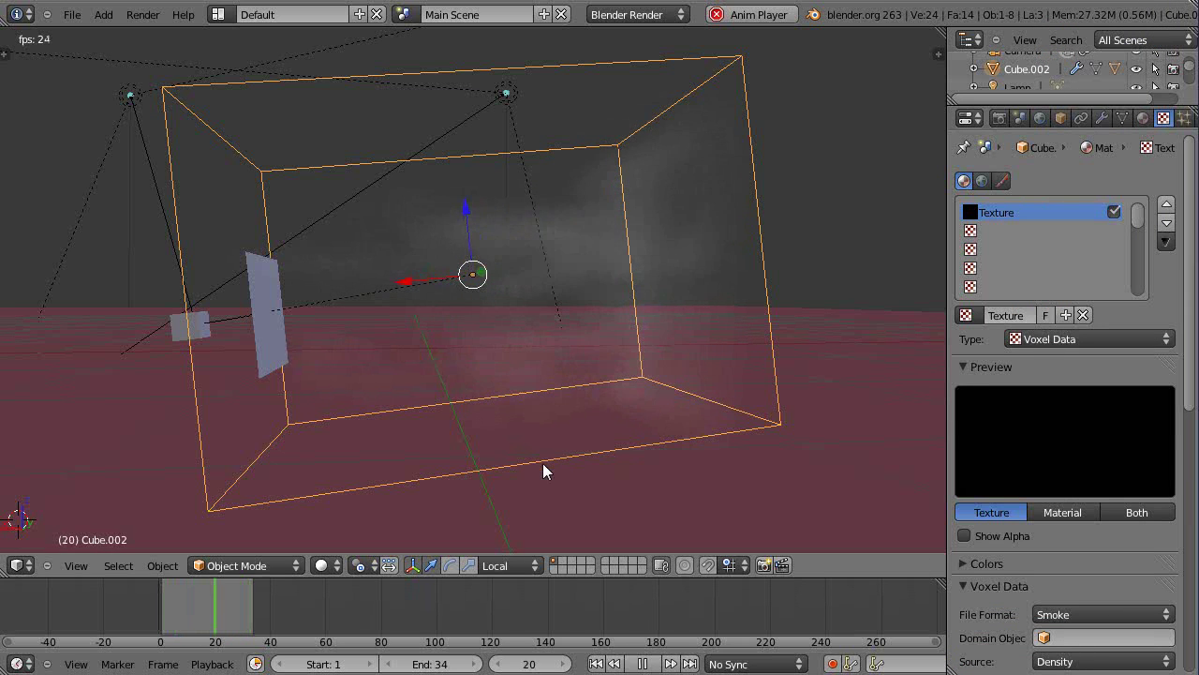
Set the voxel texture's Domain Object to Cube.002
left_click(1125, 640)
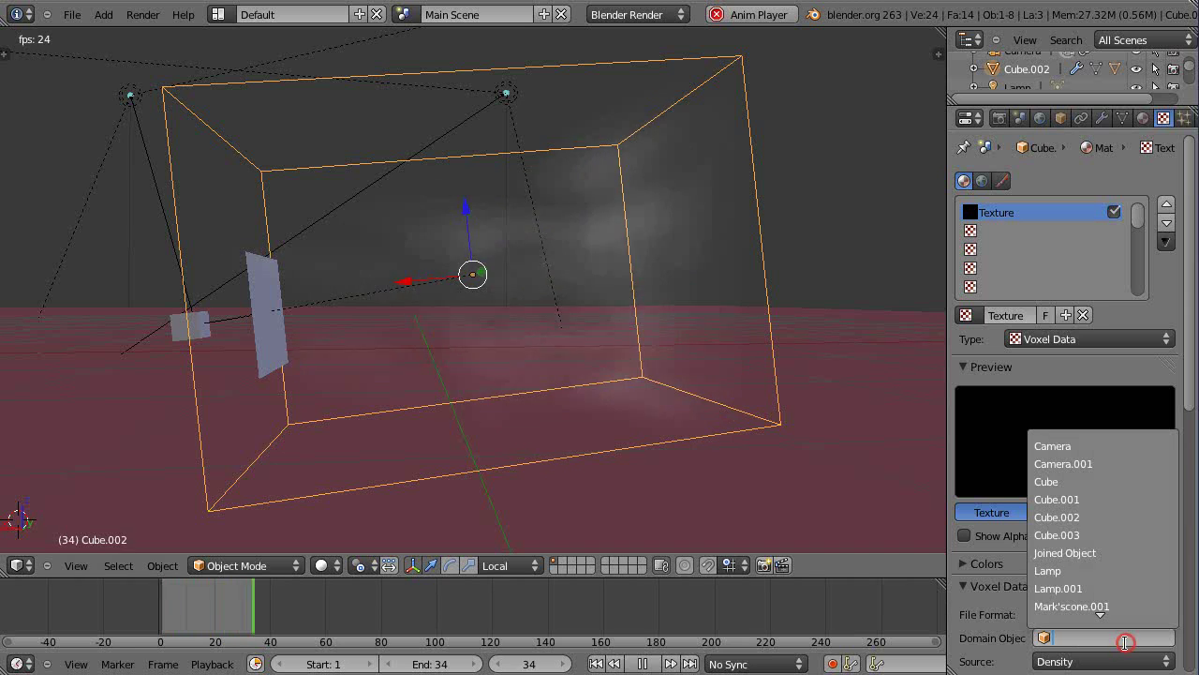
left_click(1081, 518)
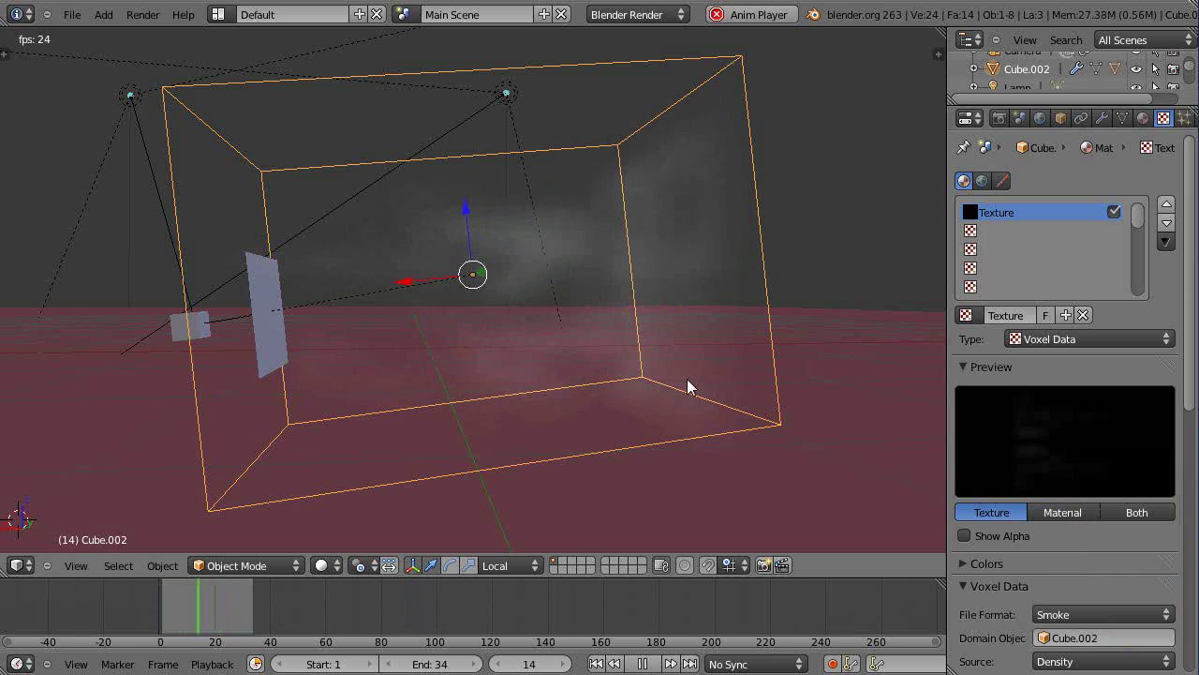
scroll(687, 379, "down", 3)
scroll(685, 395, "up", 4)
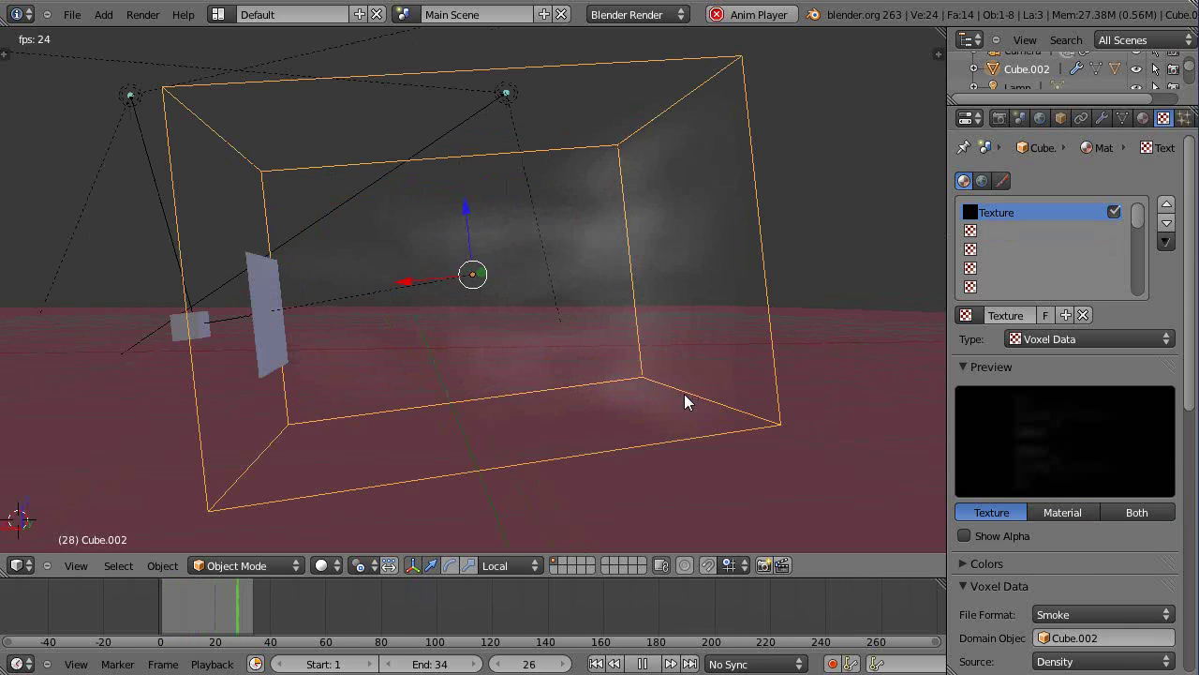
scroll(680, 394, "down", 4)
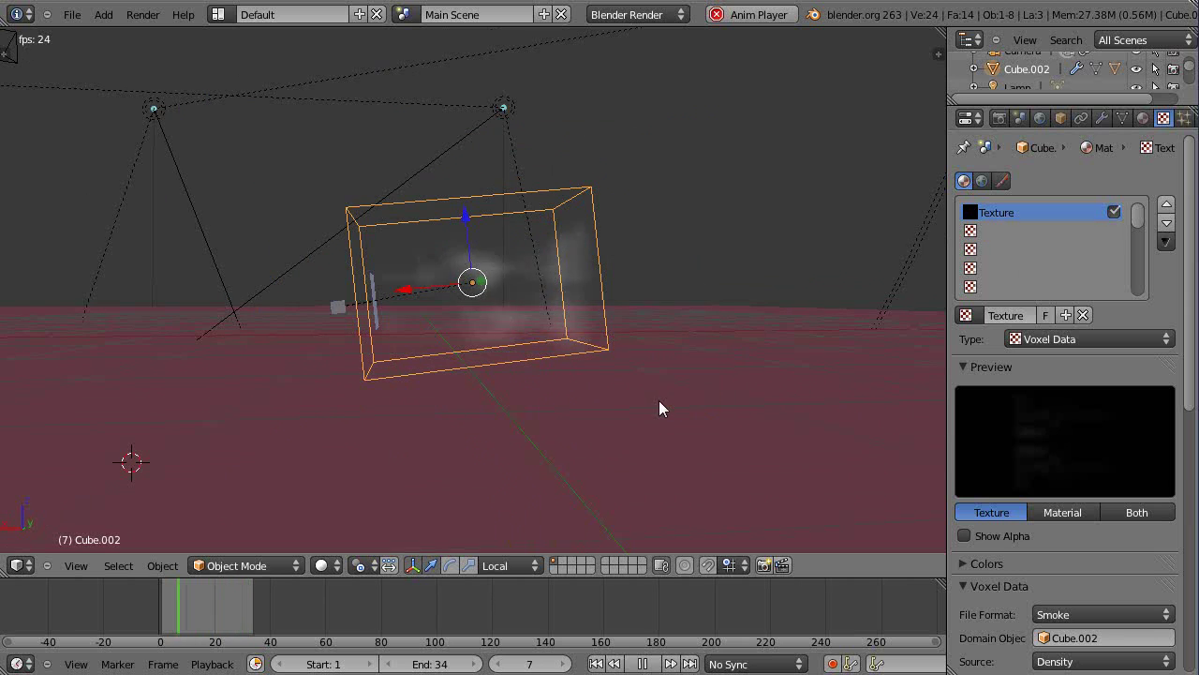
scroll(605, 419, "up", 4)
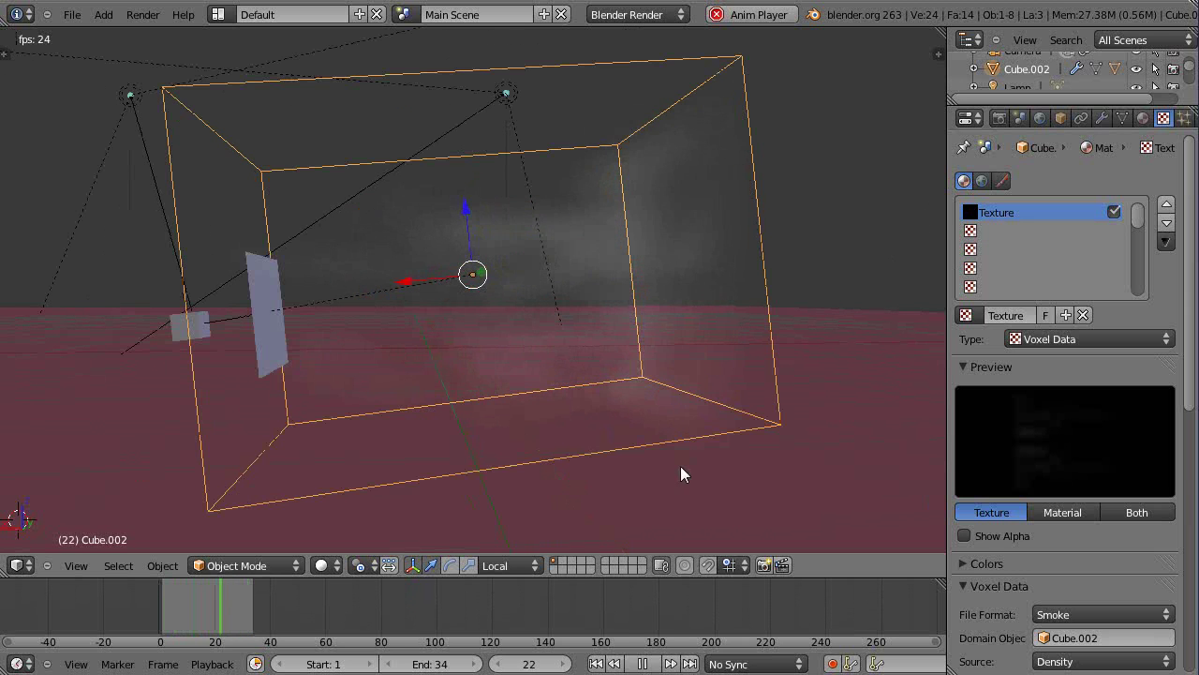
scroll(686, 454, "down", 3)
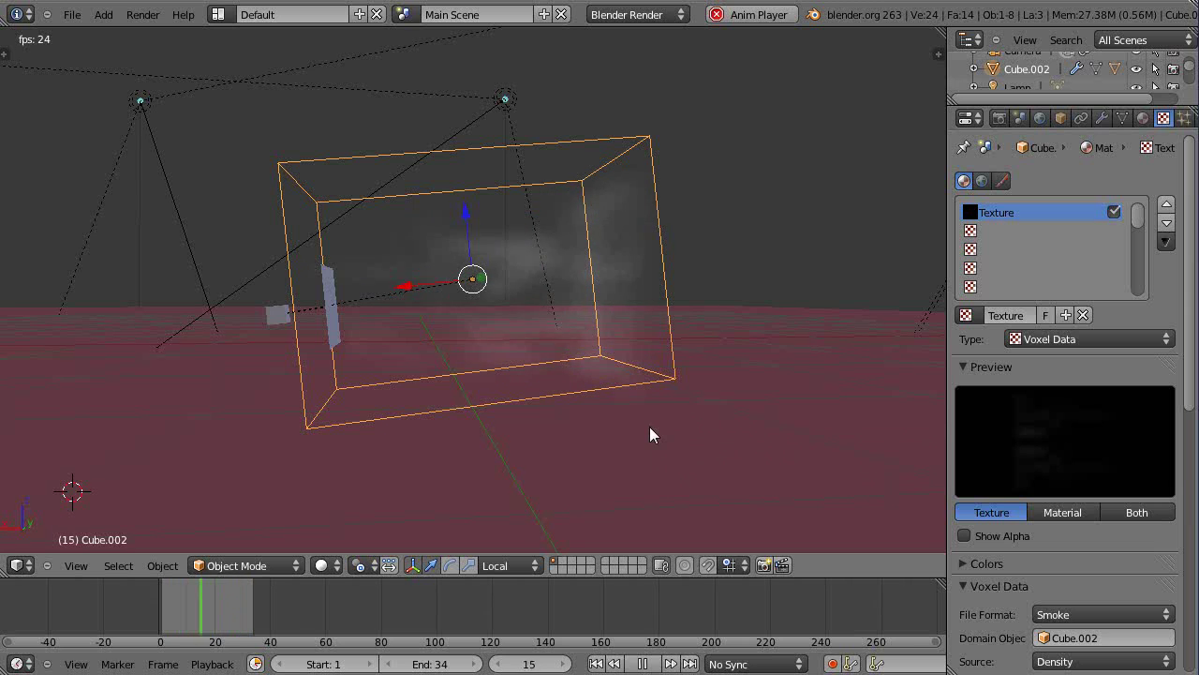
middle_click_drag(668, 442, 721, 445)
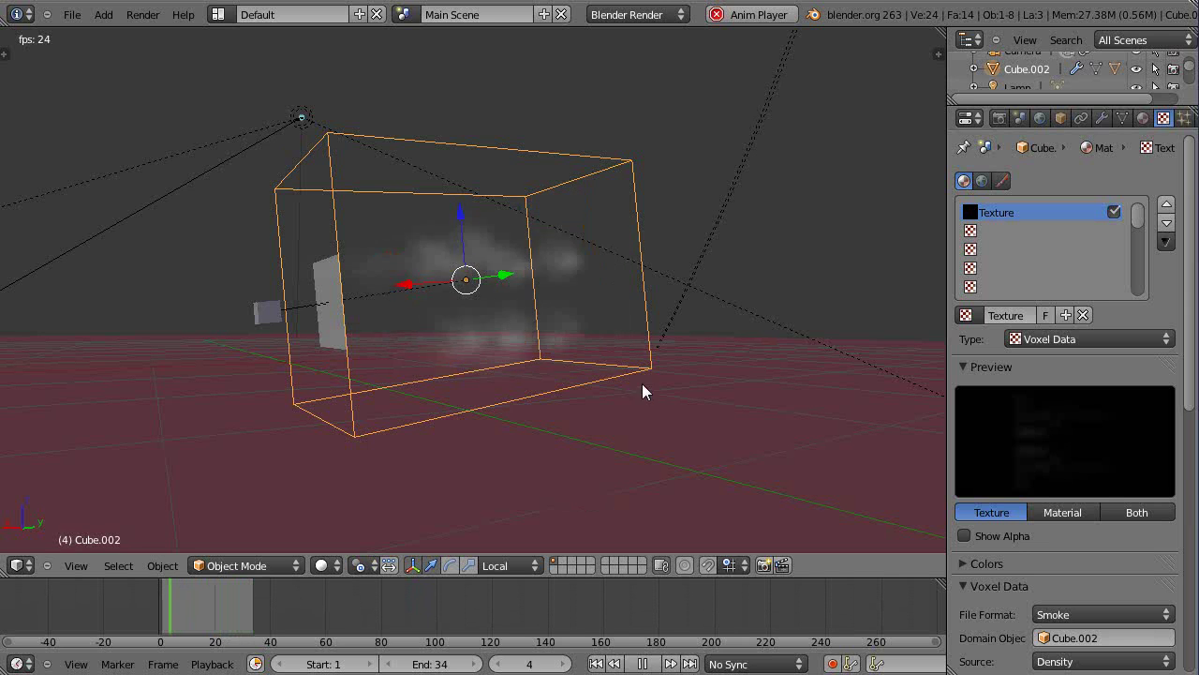
scroll(625, 365, "up", 3)
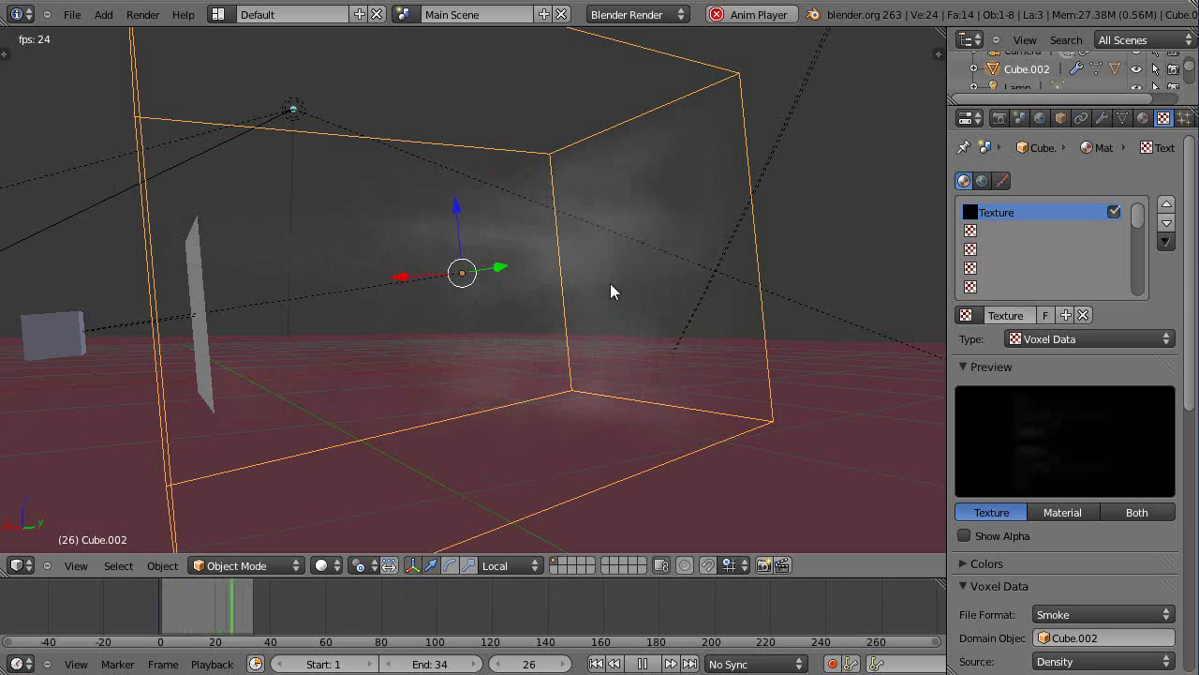
scroll(608, 282, "down", 3)
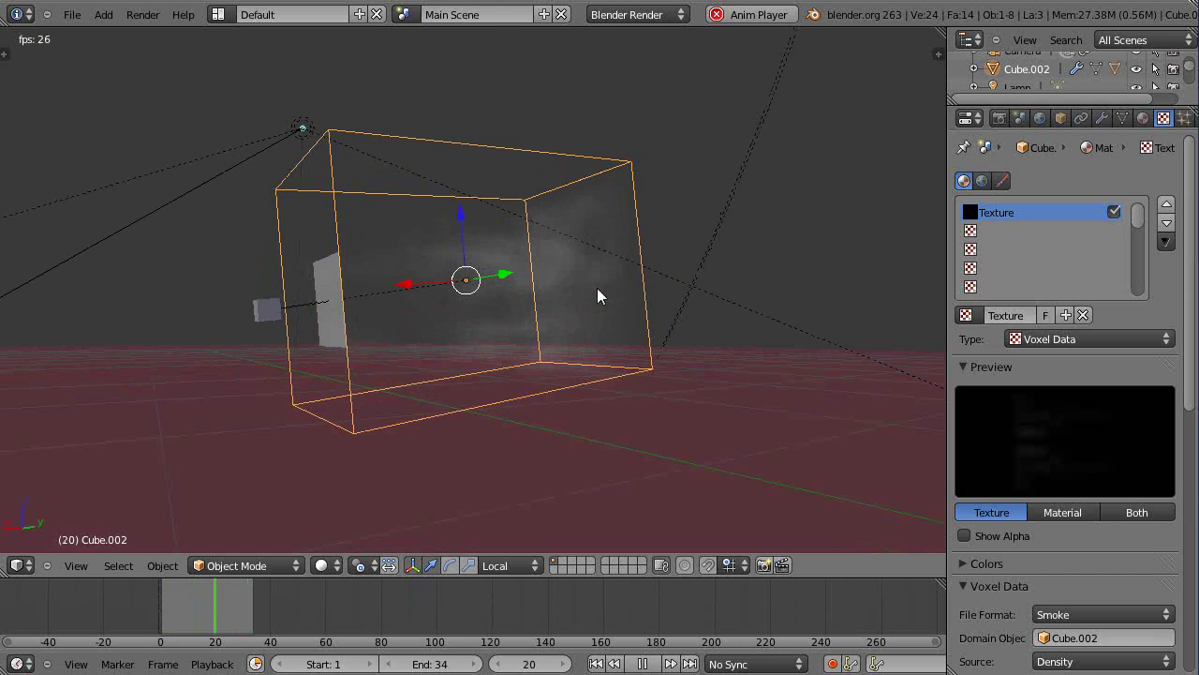
scroll(597, 294, "up", 4)
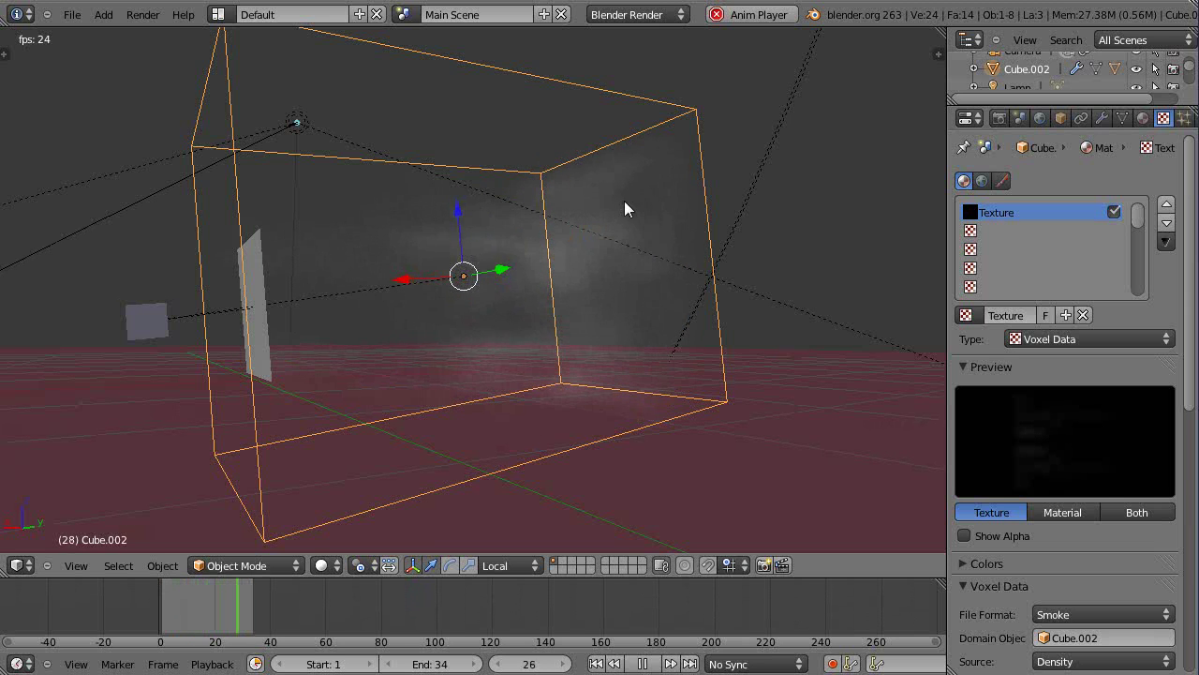
middle_click_drag(624, 201, 568, 401)
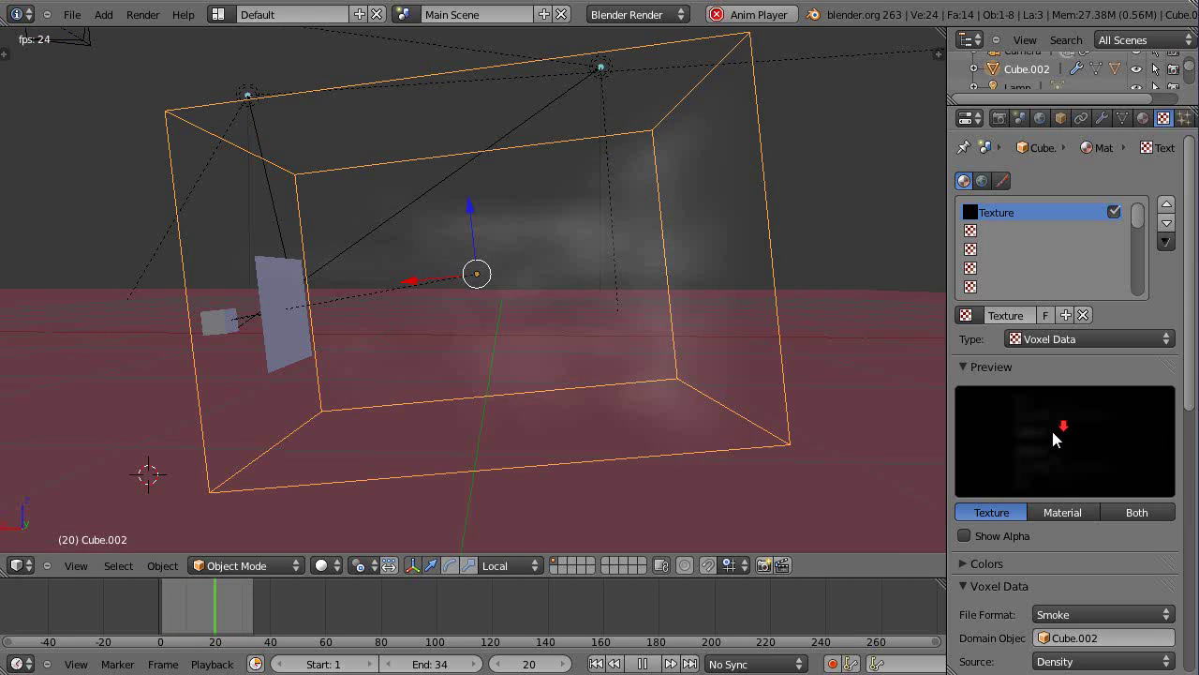
Change Cube.002's smoke domain Border Collisions from Collide All to Open
left_click(1184, 117)
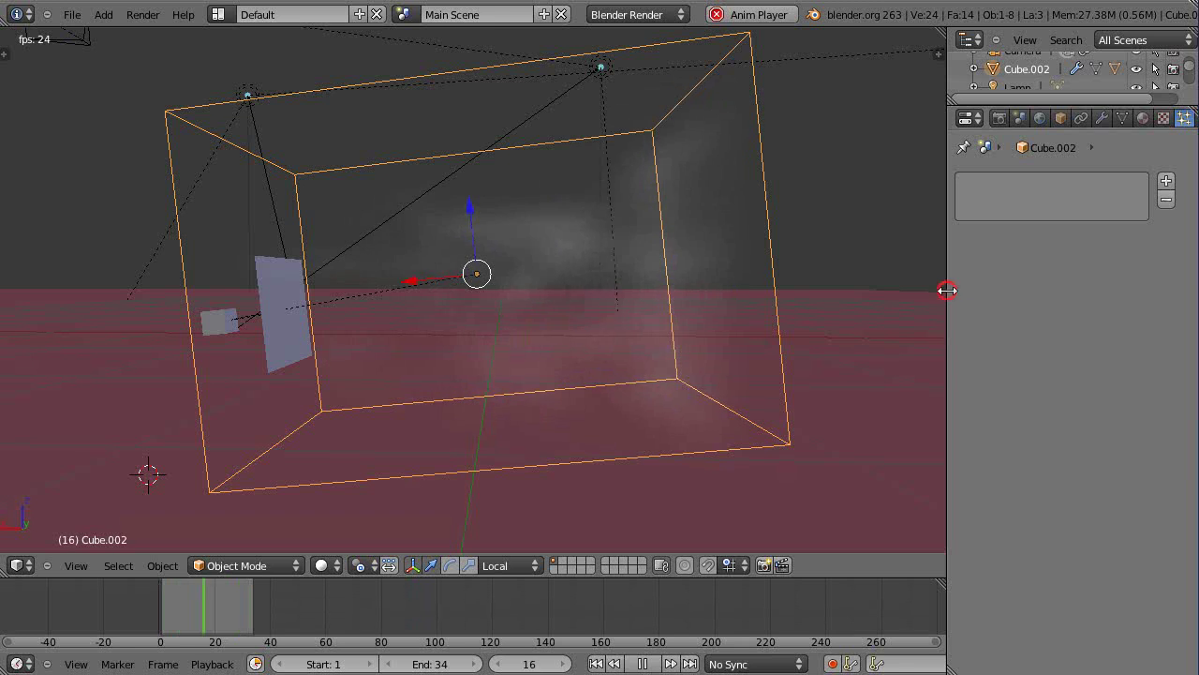
left_click_drag(947, 290, 920, 290)
left_click(1181, 119)
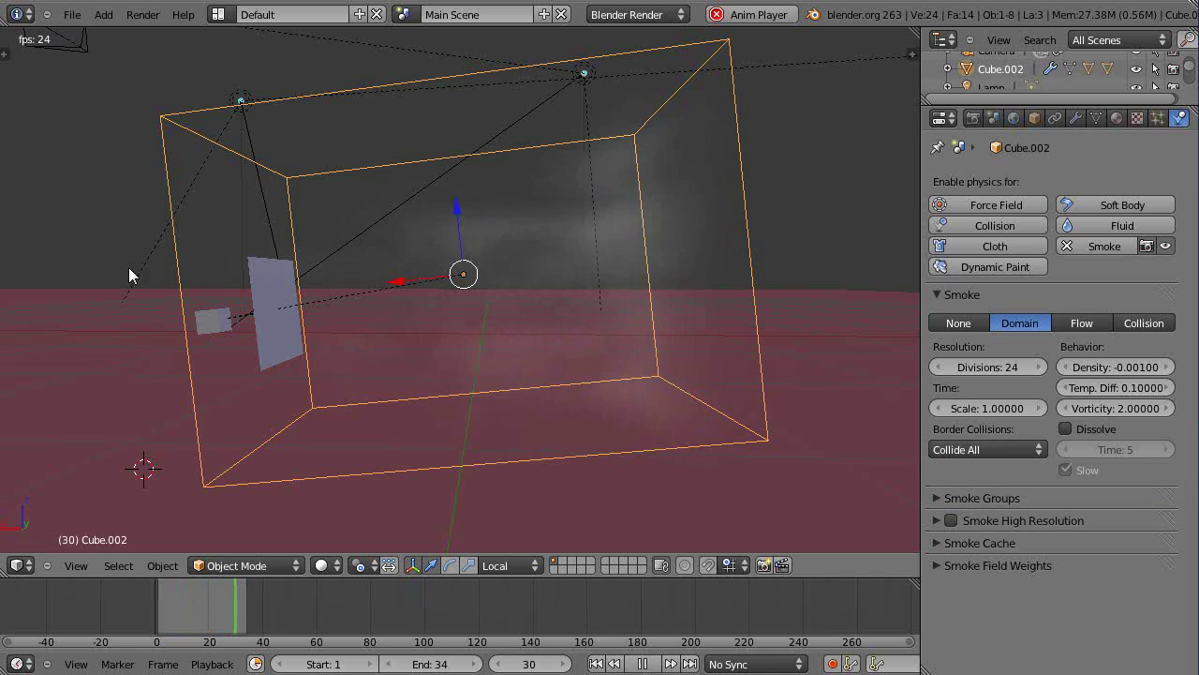
left_click(973, 450)
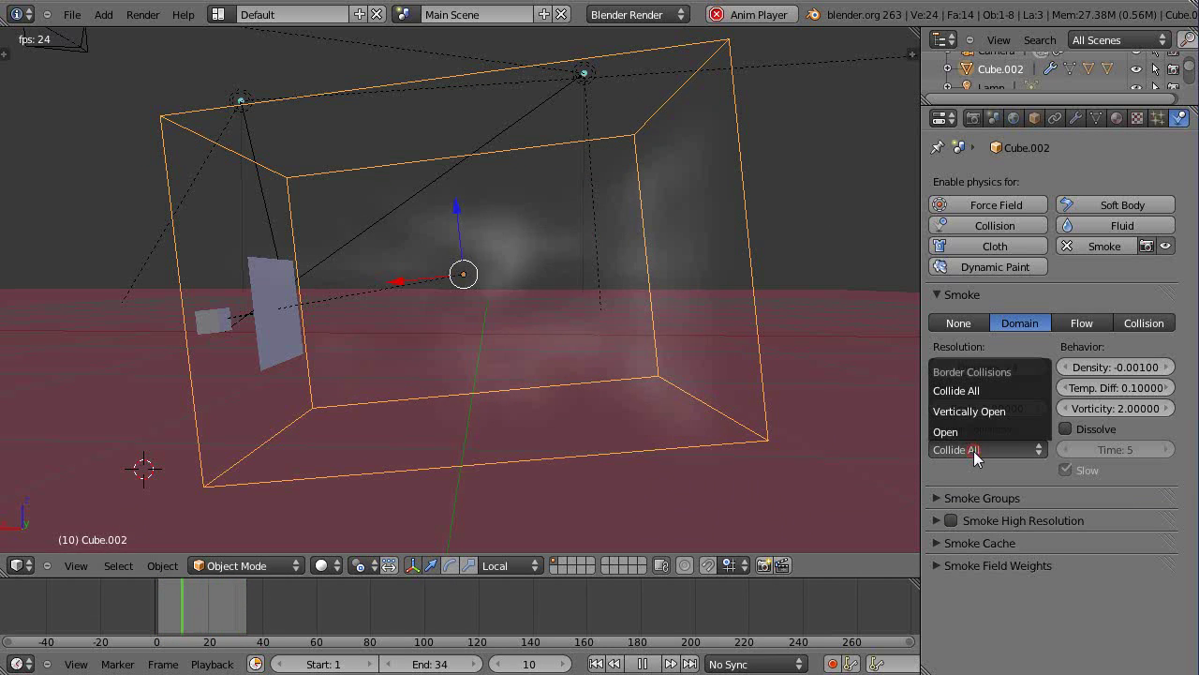
left_click(957, 433)
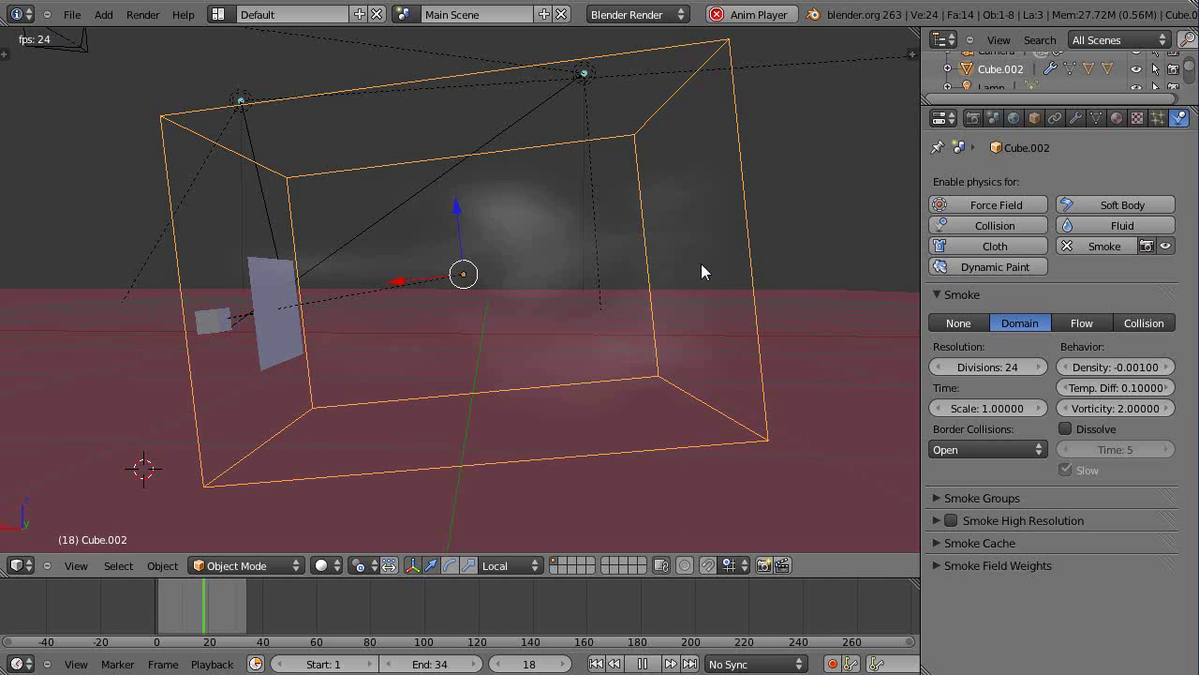
middle_click_drag(810, 427, 843, 415)
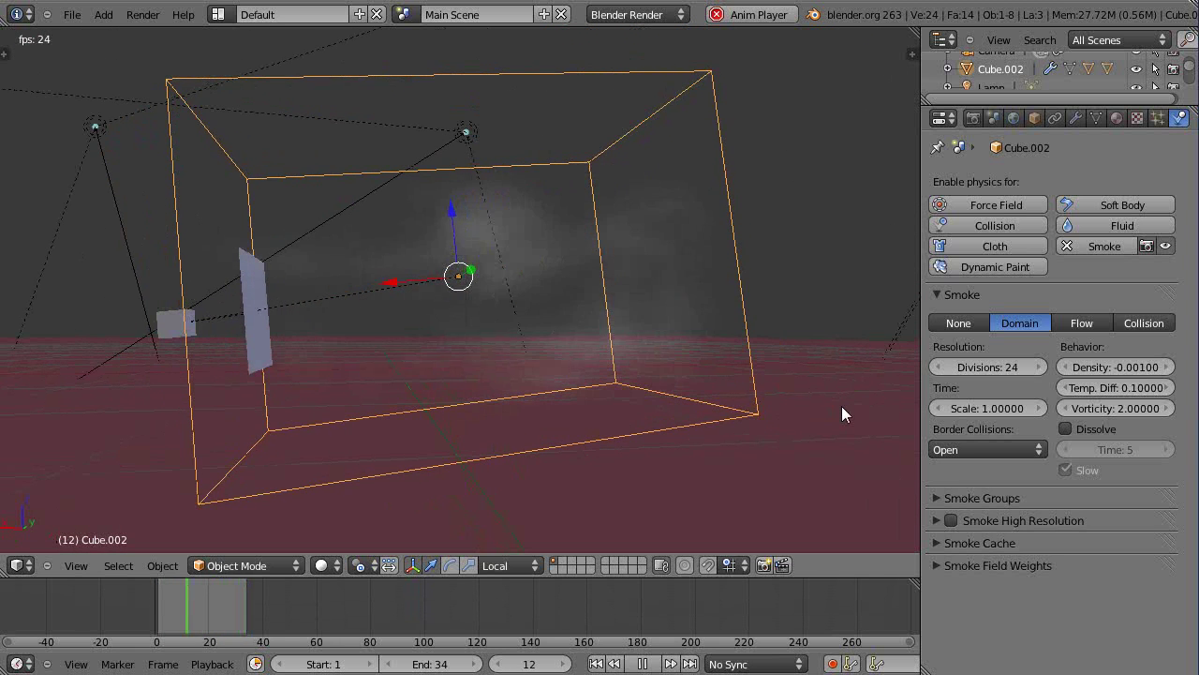
scroll(638, 367, "down", 3)
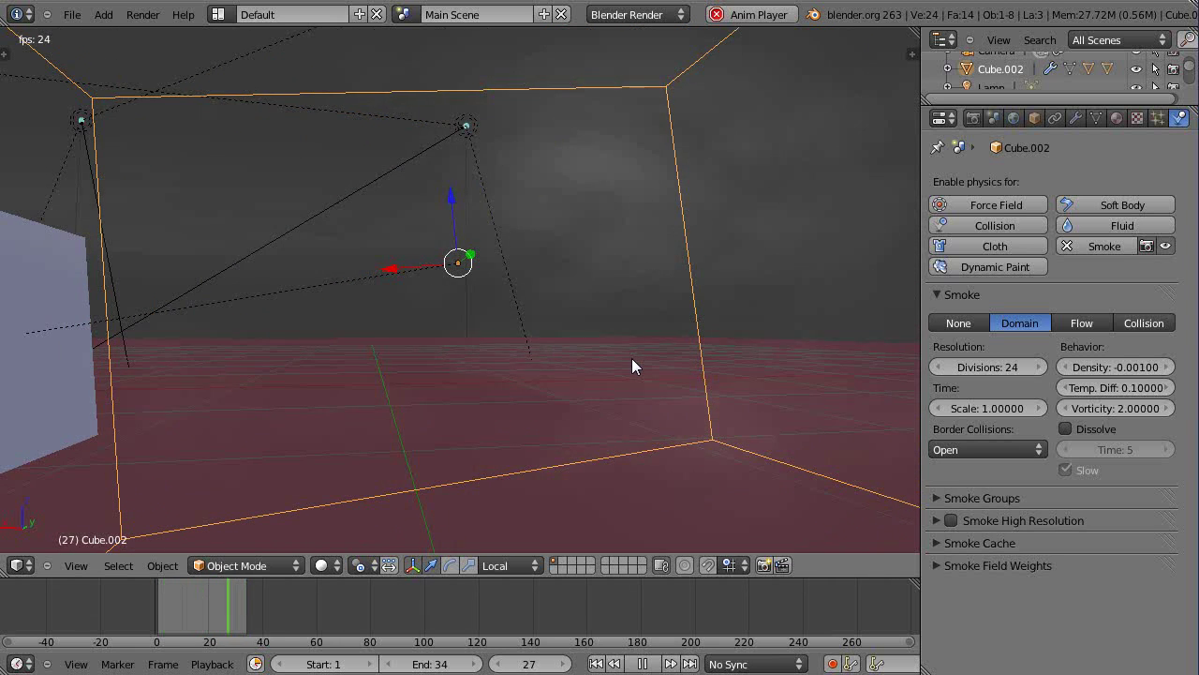
scroll(629, 359, "down", 3)
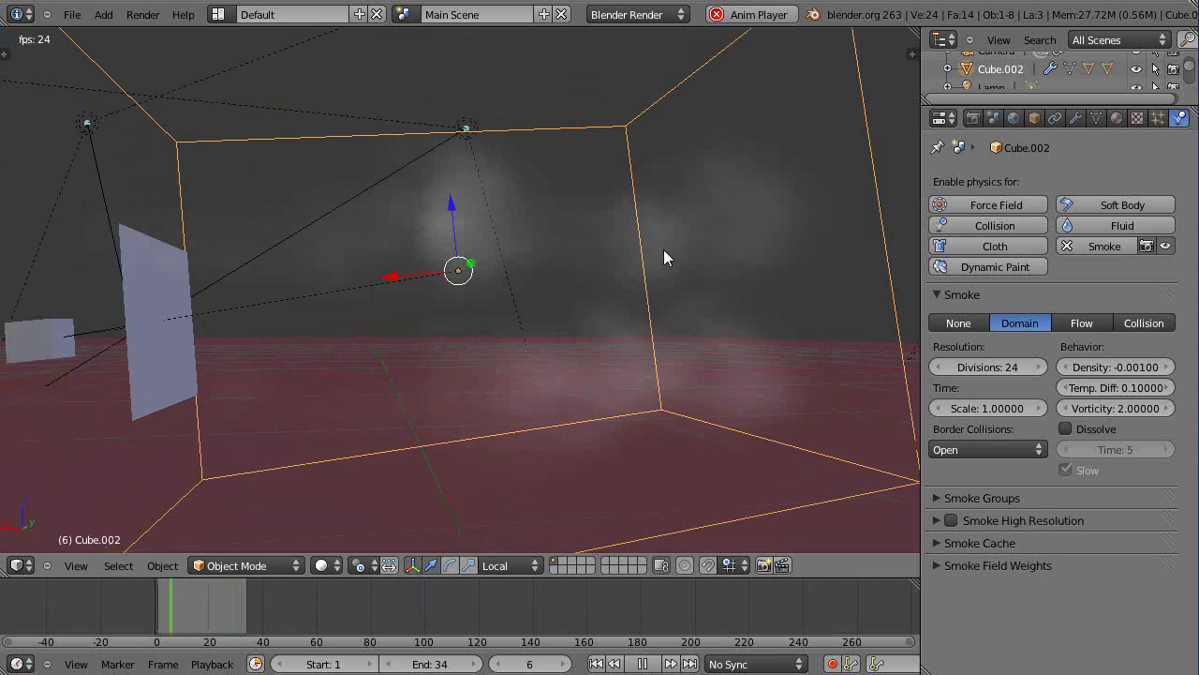